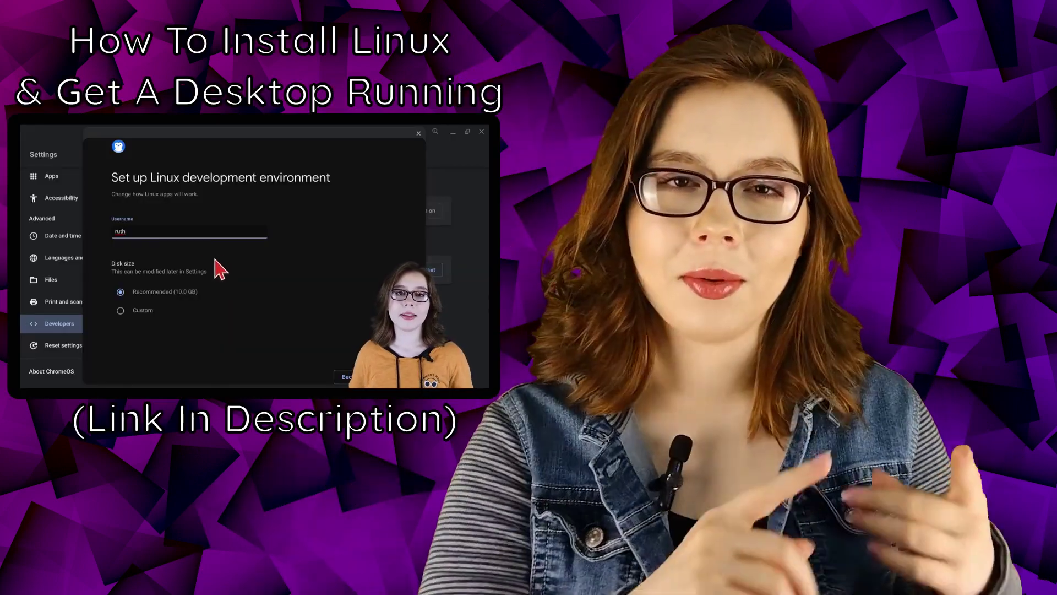
Choose a custom Linux disk size and raise it to about 19 GB
{"action": "left_click", "coordinate": [143, 309]}
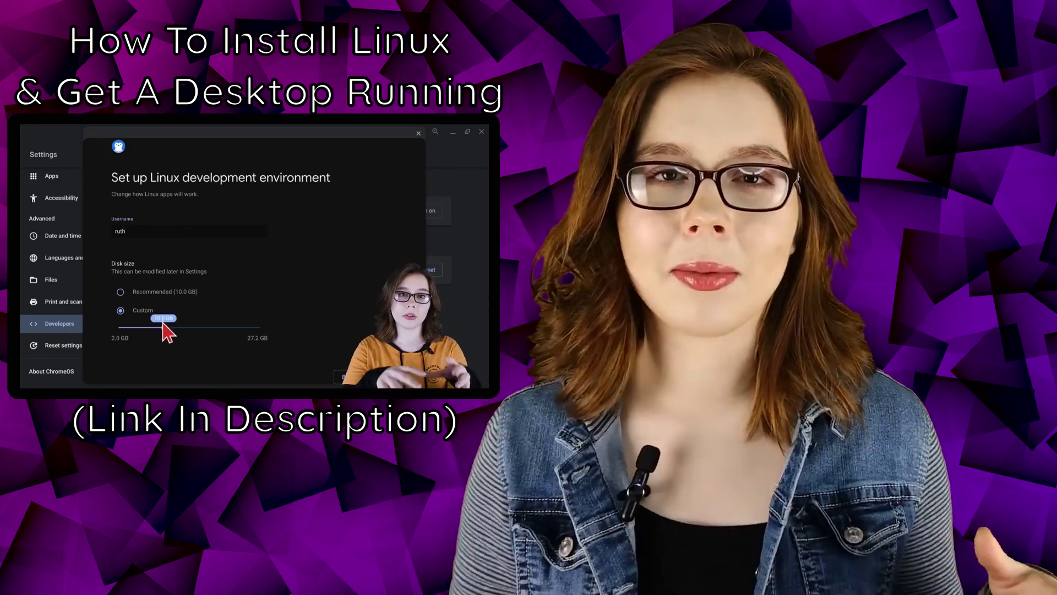
{"action": "left_click_drag", "start_coordinate": [164, 329], "coordinate": [209, 328]}
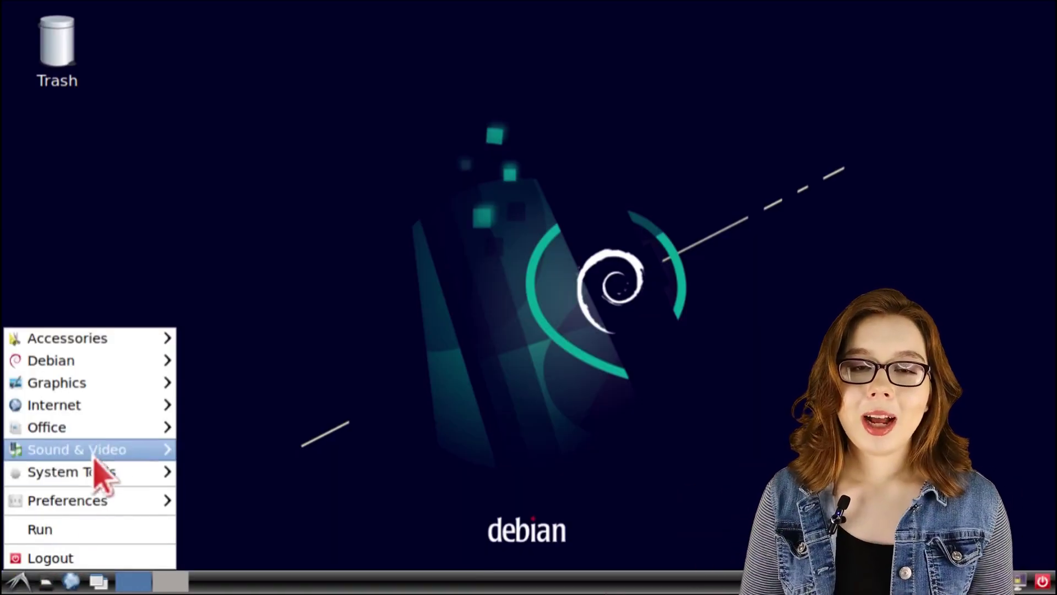
Launch a blank LibreOffice Writer document and find its icon on the ChromeOS shelf
{"action": "mouse_move", "coordinate": [160, 435]}
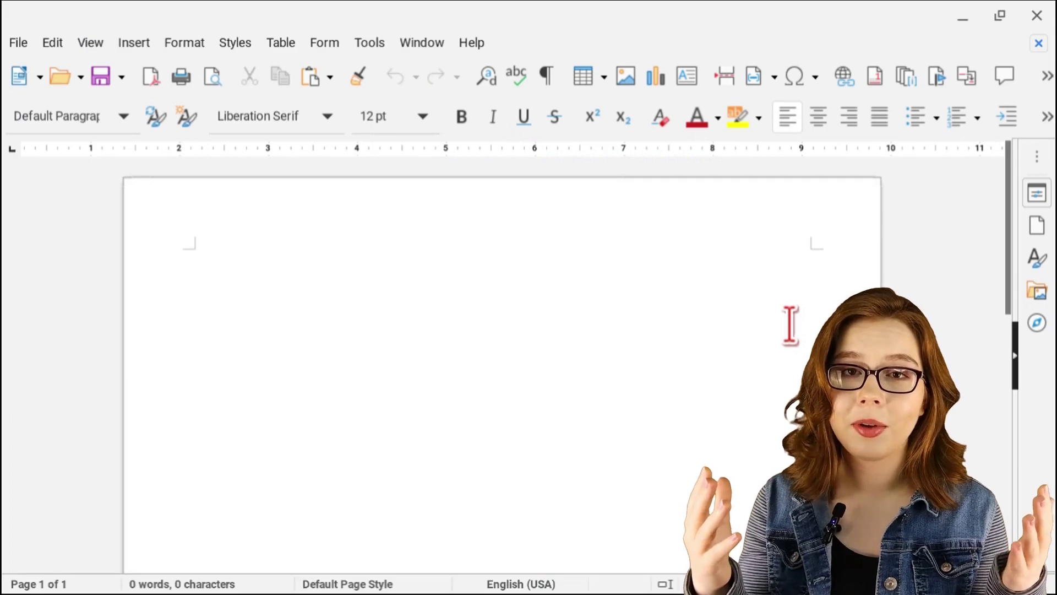
{"action": "mouse_move", "coordinate": [791, 589]}
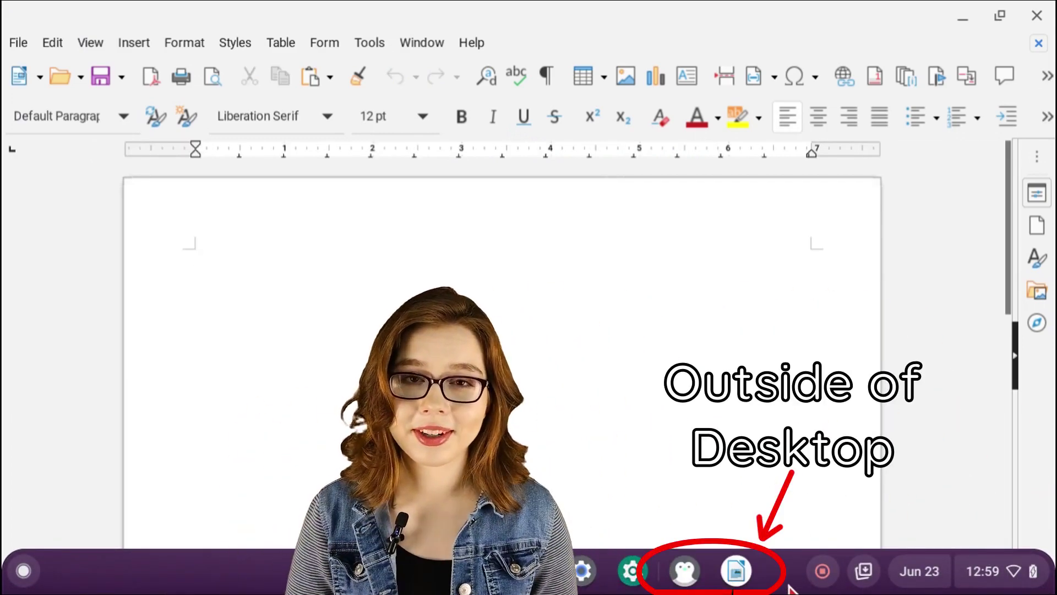
Close Writer and open Properties for the LibreOffice Writer entry under Office
{"action": "left_click", "coordinate": [1035, 16]}
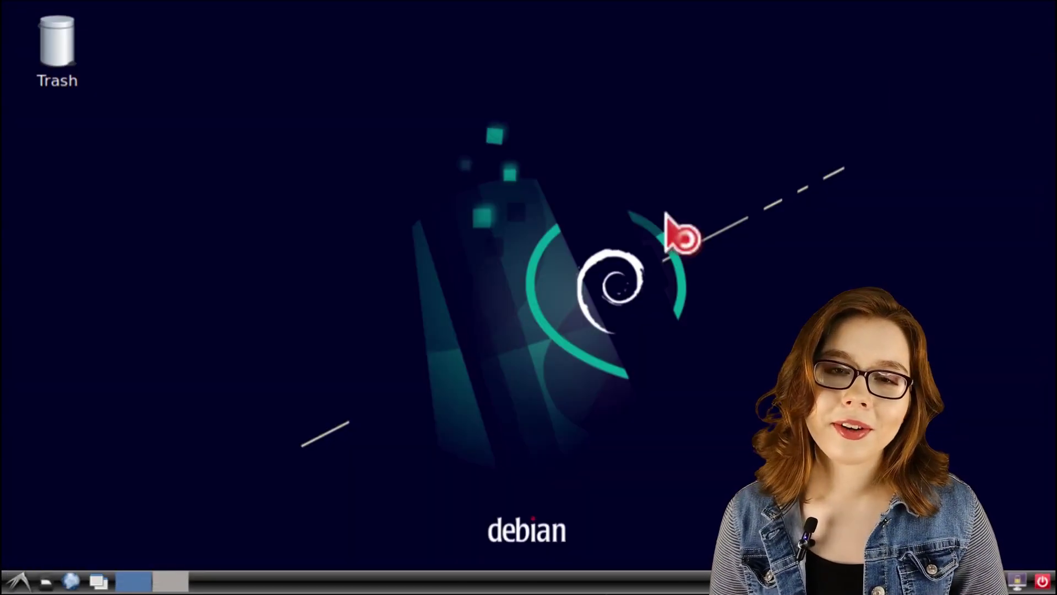
{"action": "left_click", "coordinate": [20, 582]}
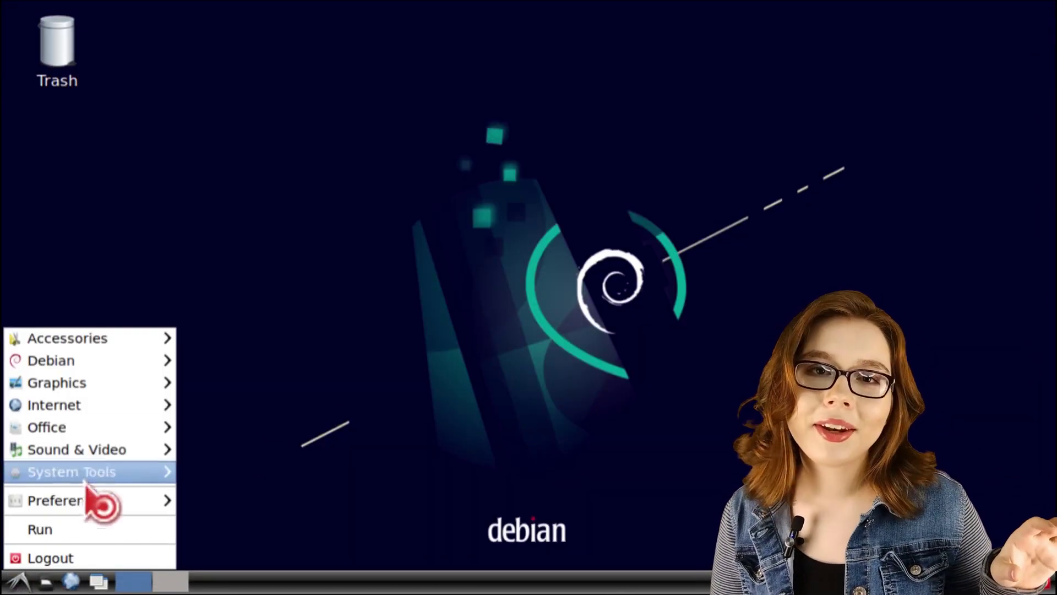
{"action": "mouse_move", "coordinate": [144, 429]}
{"action": "right_click", "coordinate": [330, 560]}
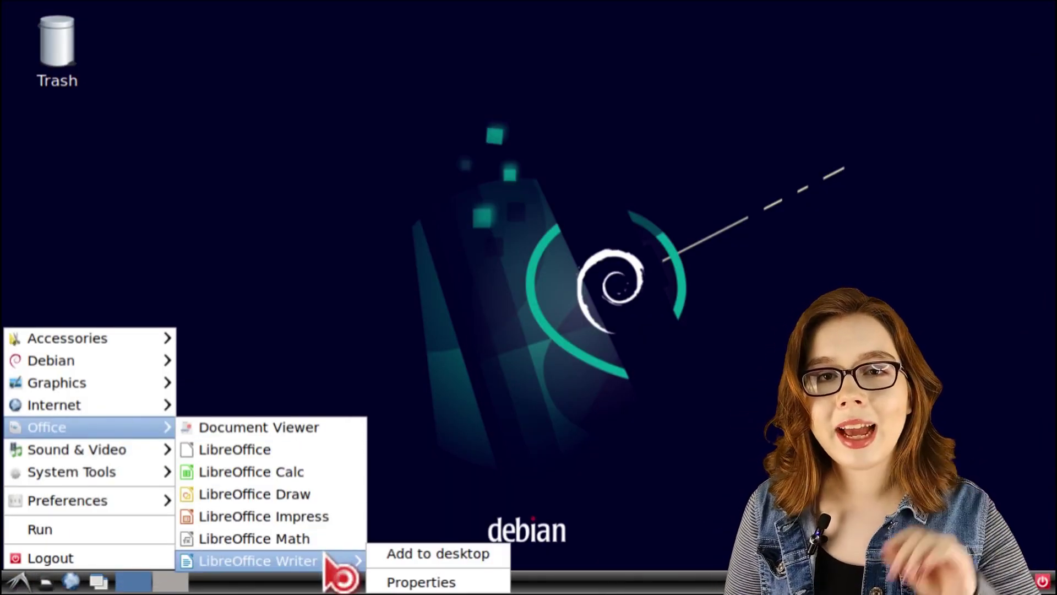
{"action": "left_click", "coordinate": [477, 584]}
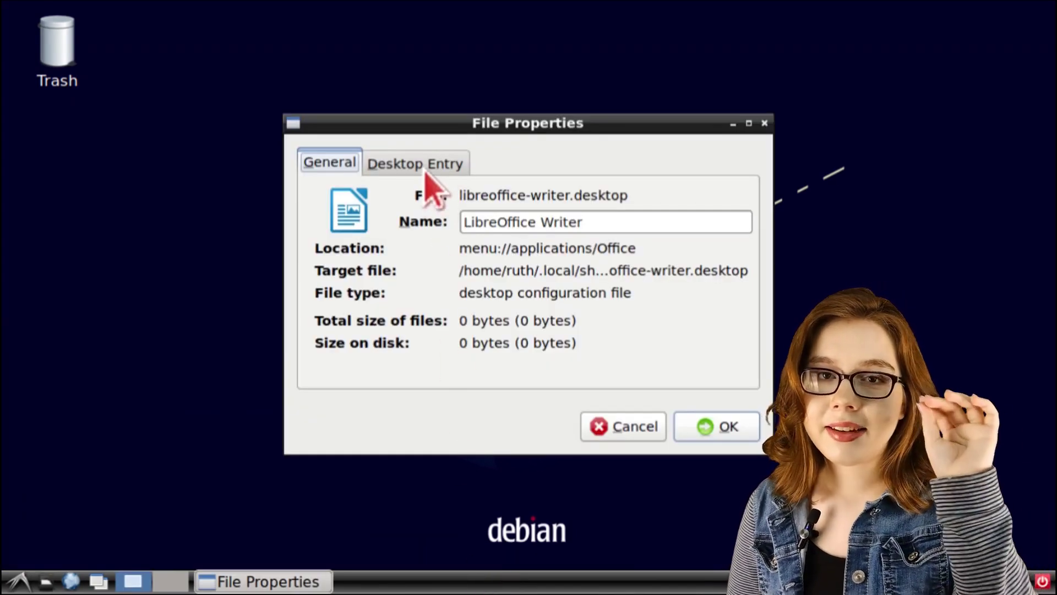
On the Desktop Entry tab, type 'env GDK_BACKEND' at the start of the Command field
{"action": "left_click", "coordinate": [427, 168]}
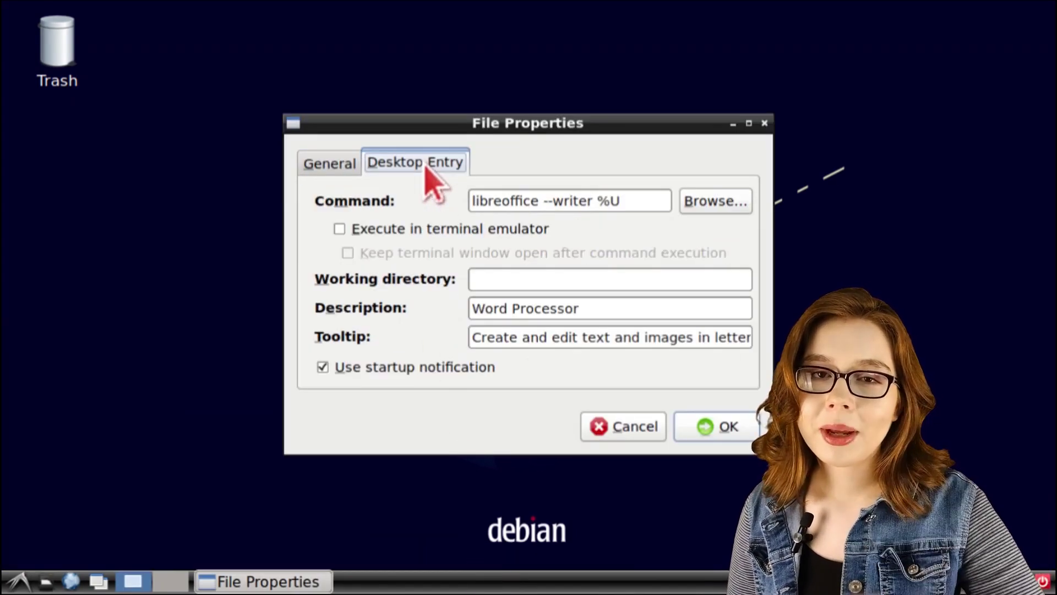
{"action": "left_click", "coordinate": [469, 203]}
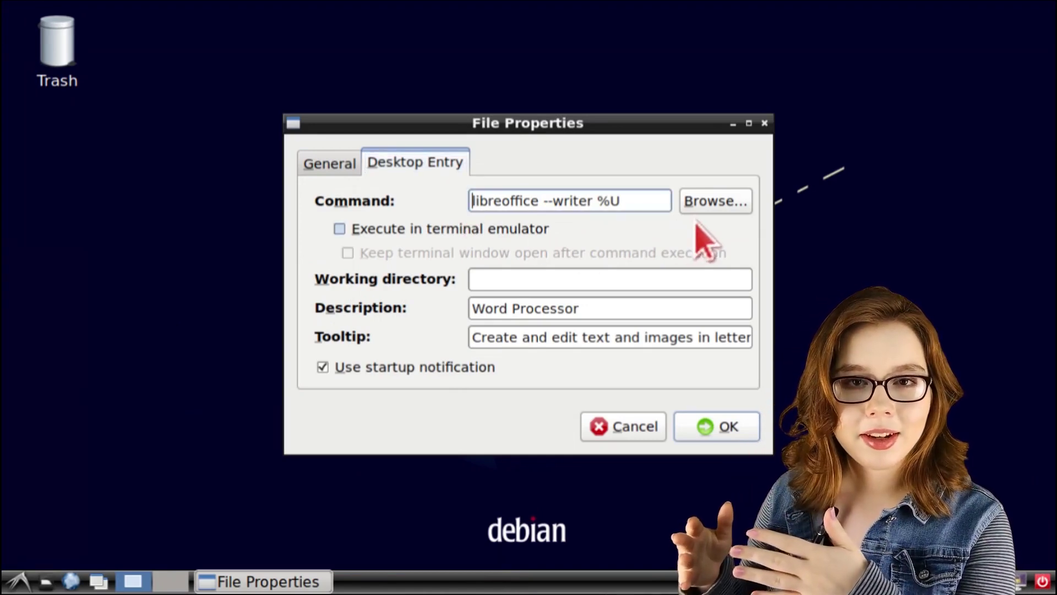
{"action": "type", "text": "env"}
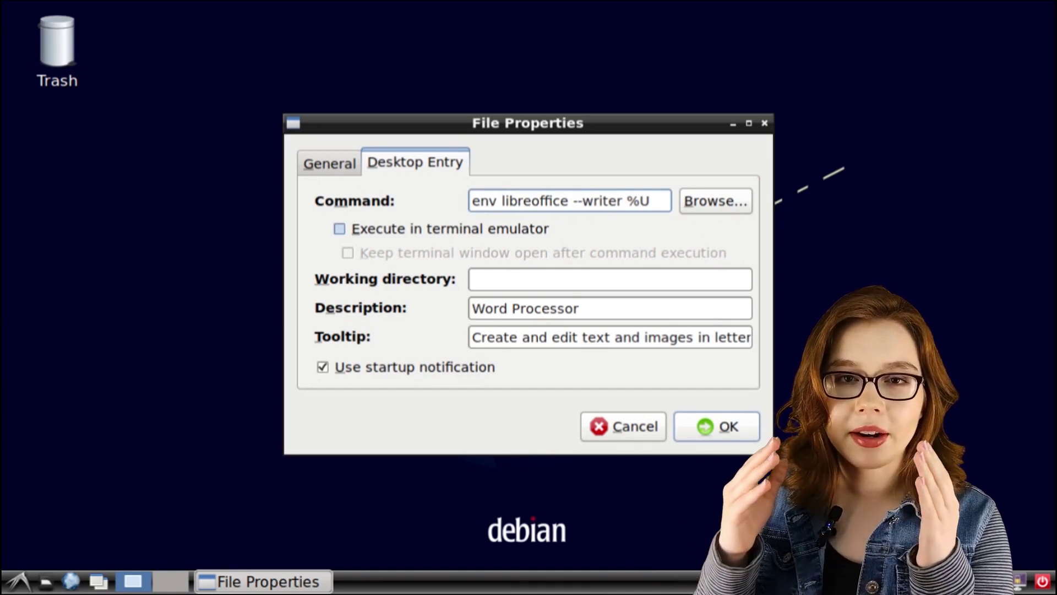
{"action": "type", "text": " GDK_B"}
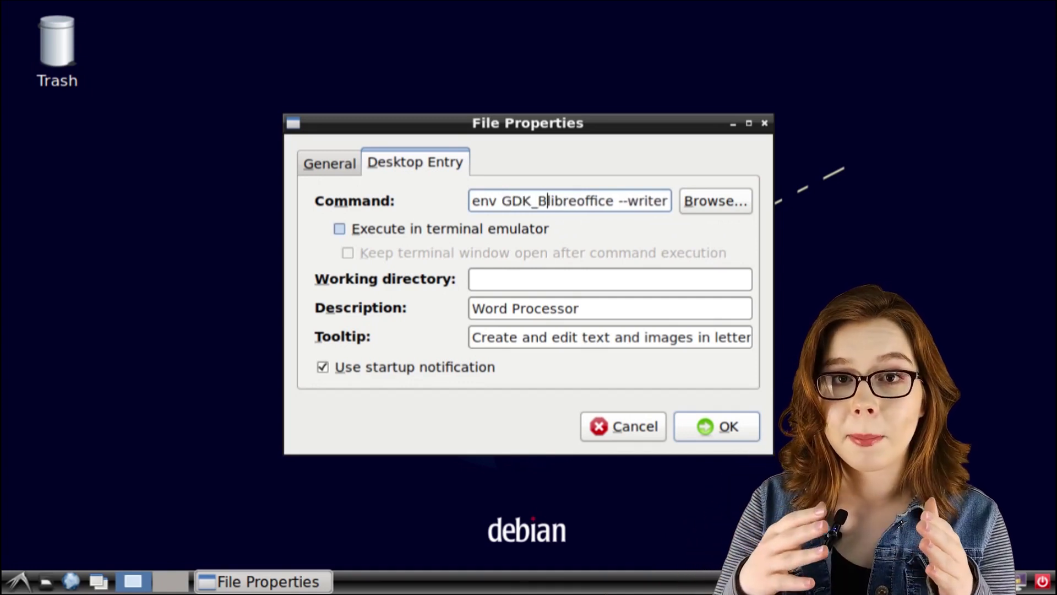
{"action": "type", "text": "ACKEND"}
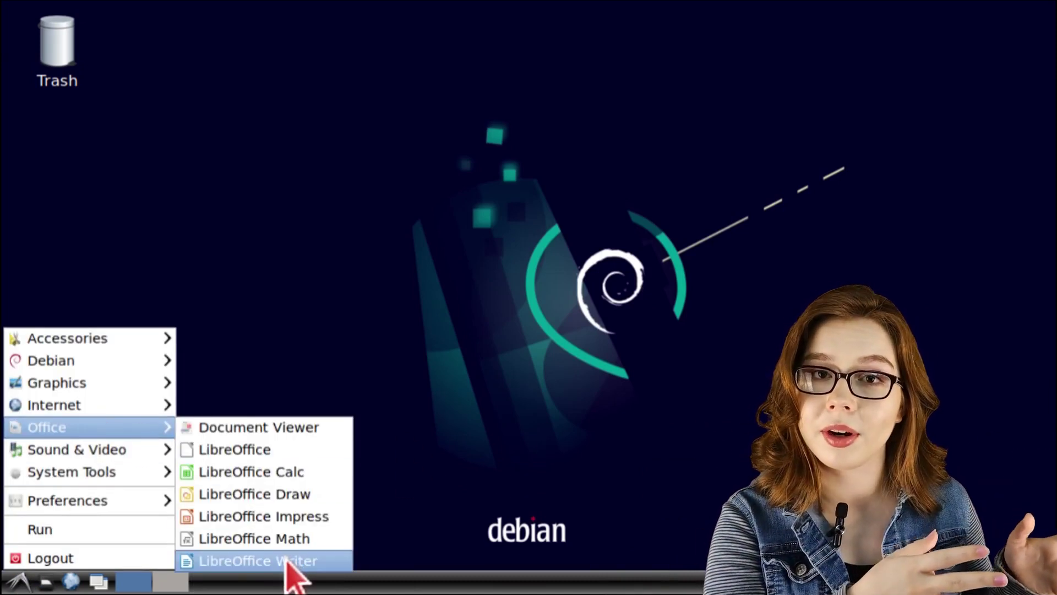
Launch Writer from the edited entry and test restoring, minimizing and maximizing its window
{"action": "left_click", "coordinate": [283, 559]}
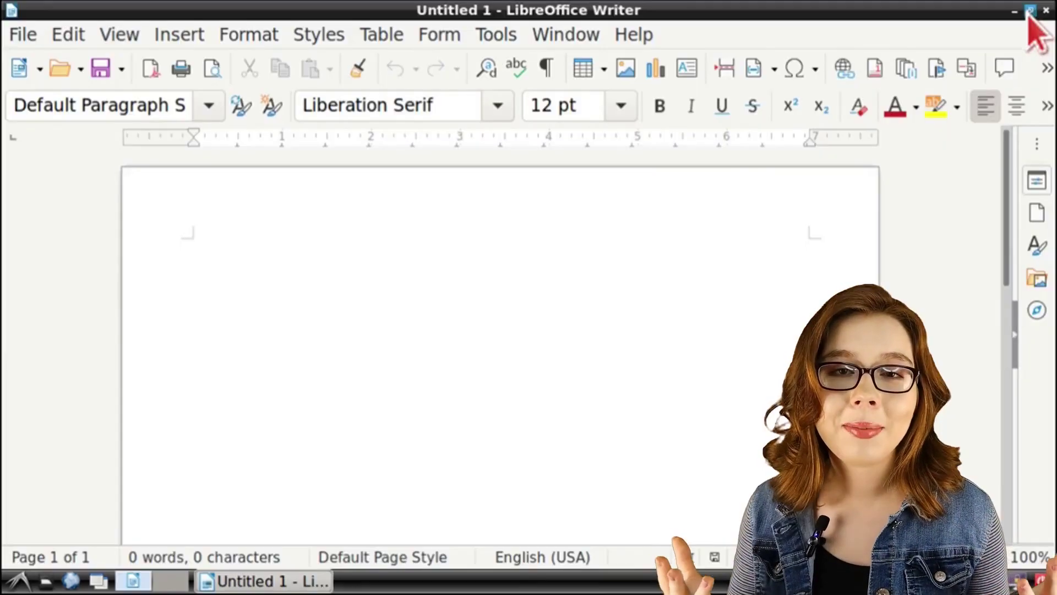
{"action": "left_click", "coordinate": [1030, 17]}
{"action": "left_click", "coordinate": [842, 86]}
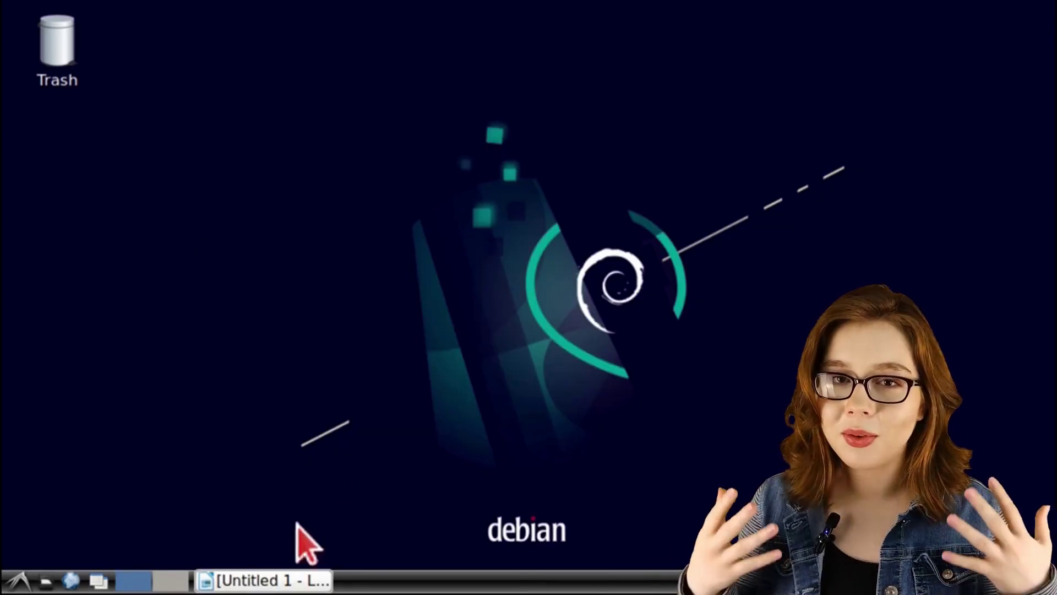
{"action": "left_click", "coordinate": [296, 581]}
{"action": "left_click", "coordinate": [856, 86]}
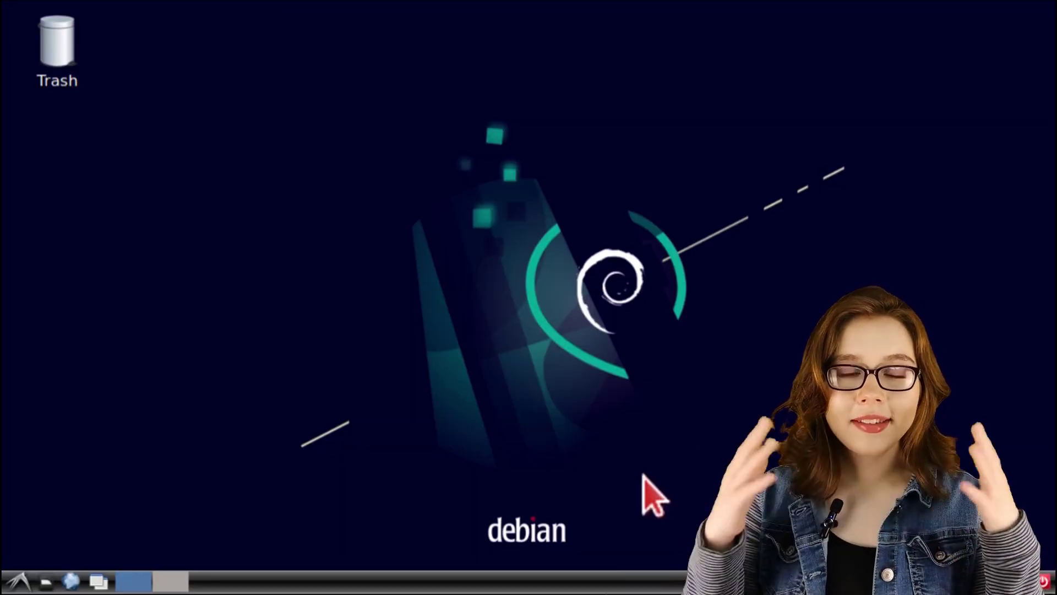
Shut down Linux from the Terminal shelf icon and close Terminal
{"action": "right_click", "coordinate": [503, 571]}
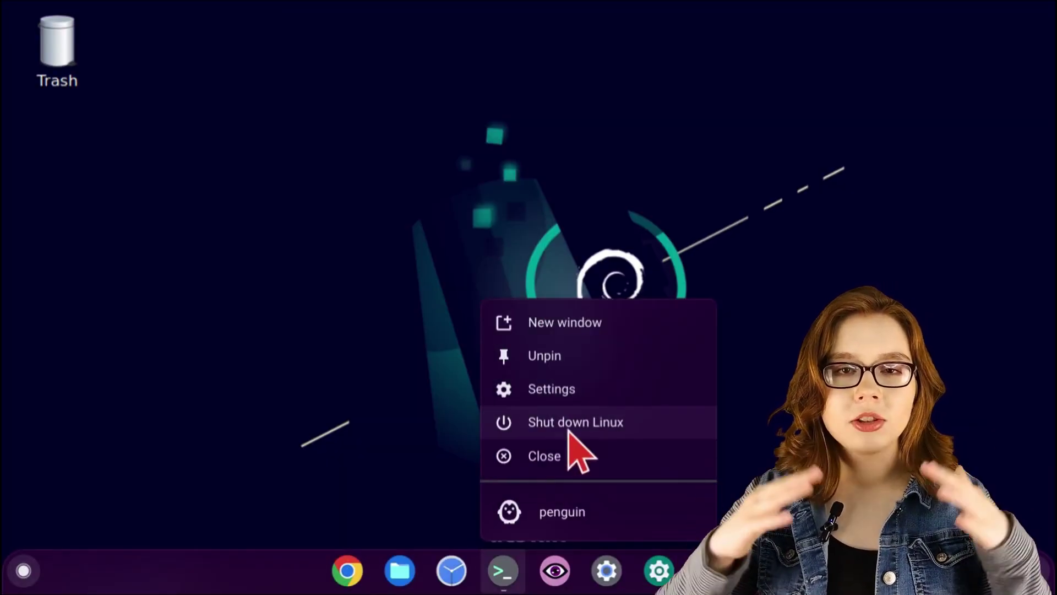
{"action": "left_click", "coordinate": [570, 427]}
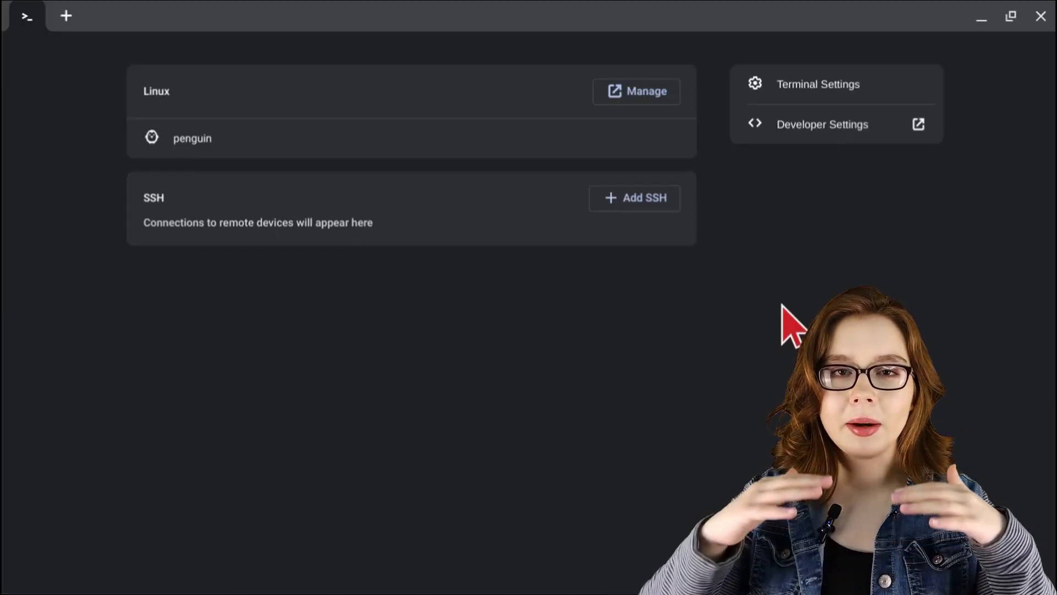
{"action": "left_click", "coordinate": [994, 16]}
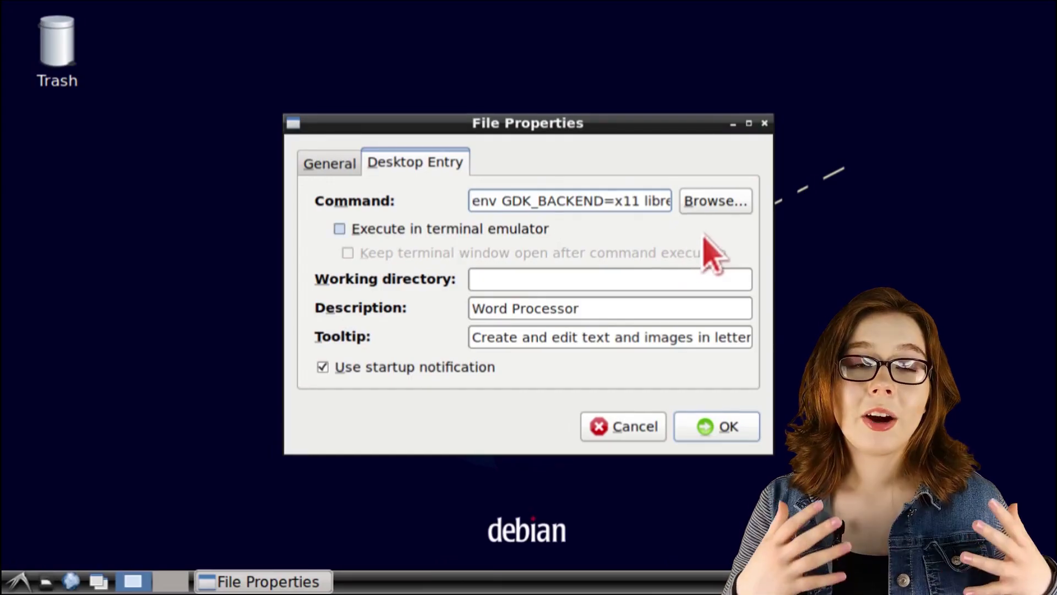
Clear the entire Writer entry Command field and confirm with OK
{"action": "left_click_drag", "start_coordinate": [472, 203], "coordinate": [762, 203]}
{"action": "key", "text": "BackSpace"}
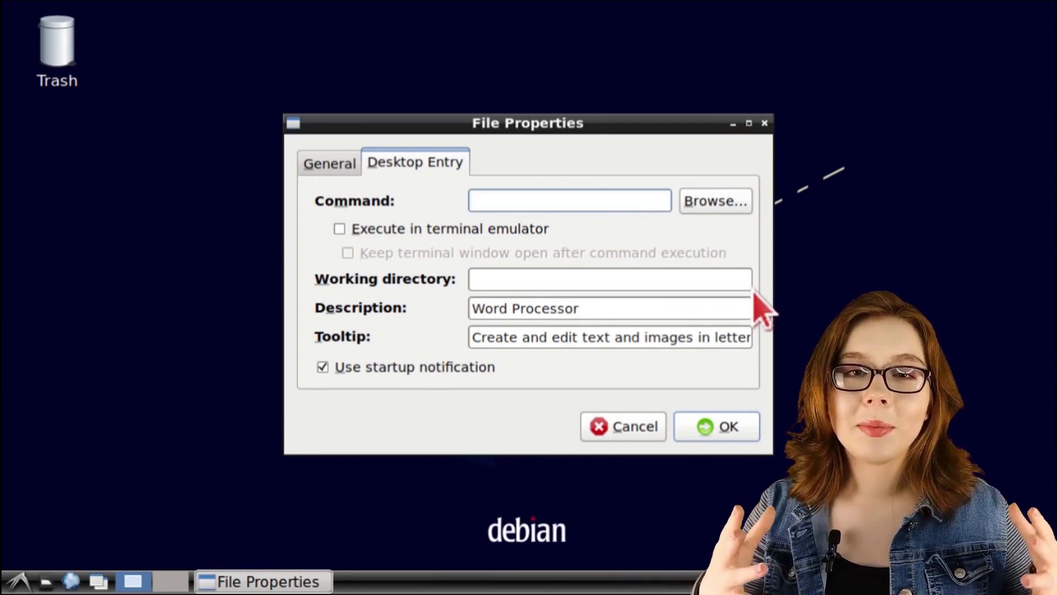
{"action": "left_click", "coordinate": [711, 427]}
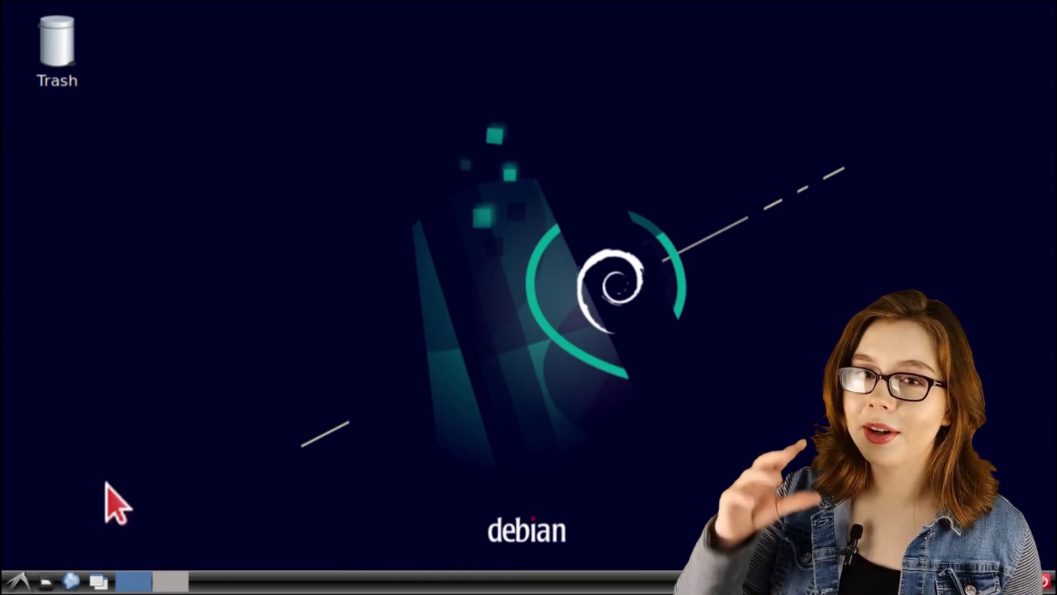
Launch the PCManFM file manager from System Tools and maximize its window
{"action": "left_click", "coordinate": [17, 579]}
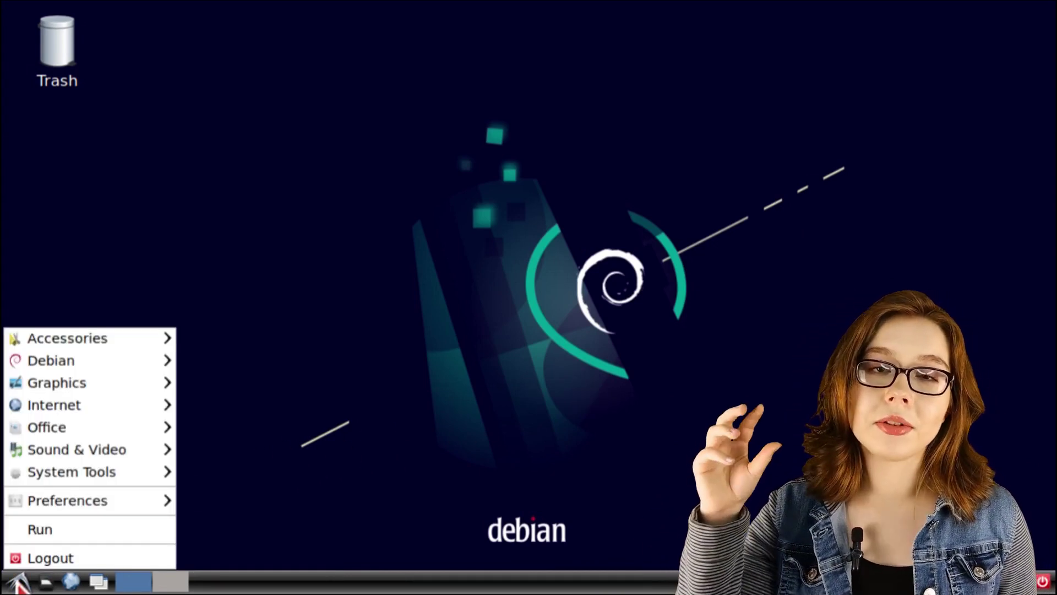
{"action": "mouse_move", "coordinate": [102, 475]}
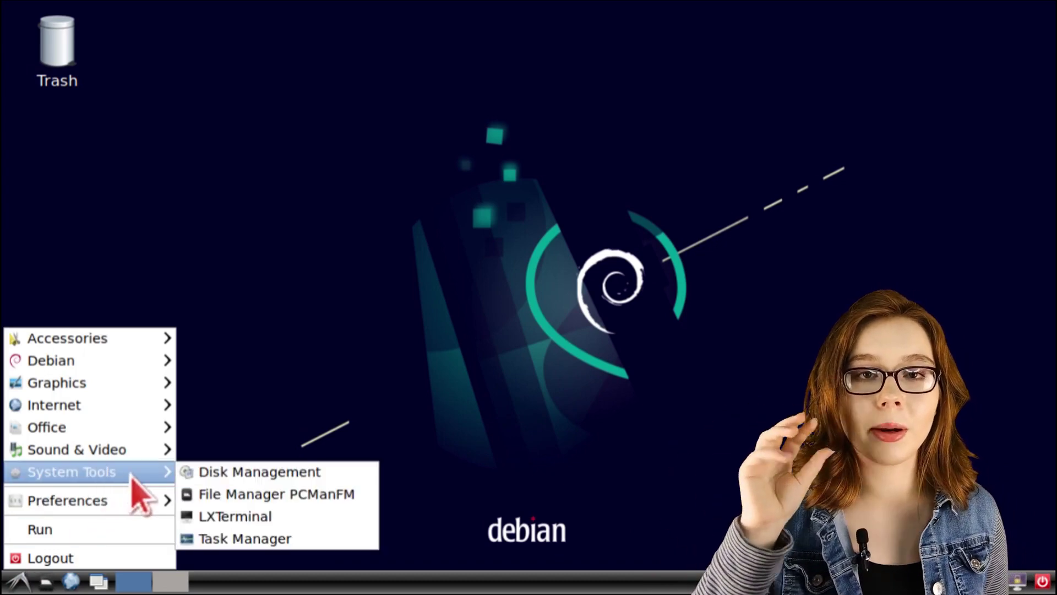
{"action": "left_click", "coordinate": [297, 496]}
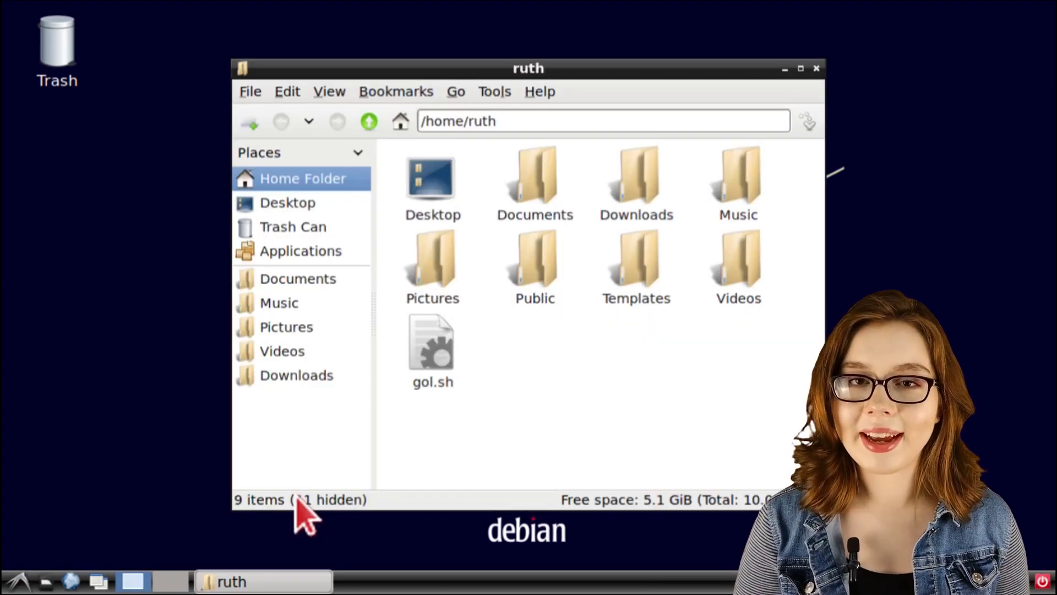
{"action": "left_click", "coordinate": [800, 68]}
Turn on Show Hidden to reveal .config, .bashrc and other hidden home items
{"action": "right_click", "coordinate": [533, 314]}
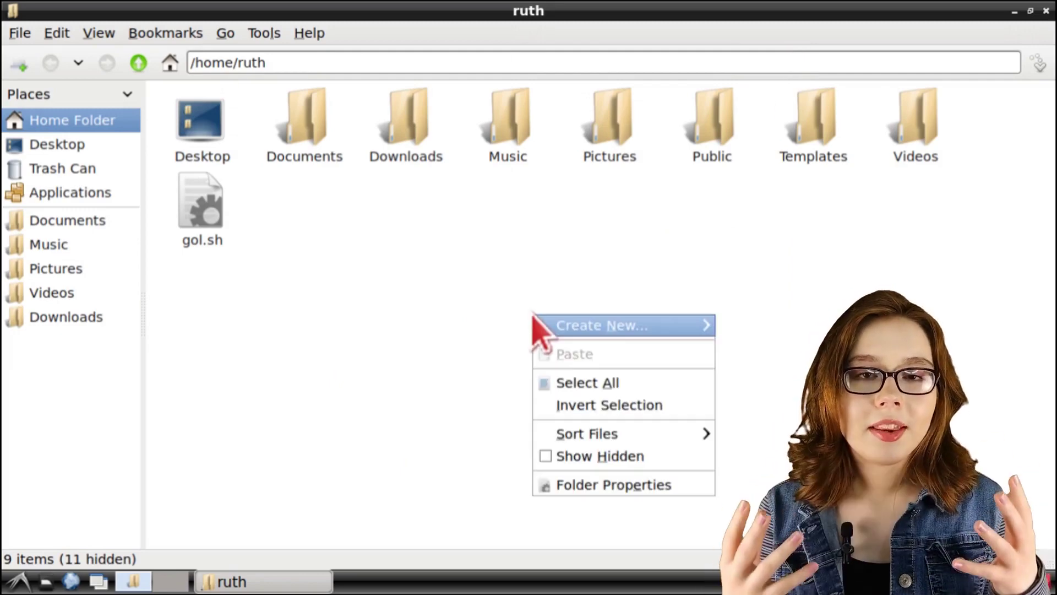
{"action": "mouse_move", "coordinate": [534, 320]}
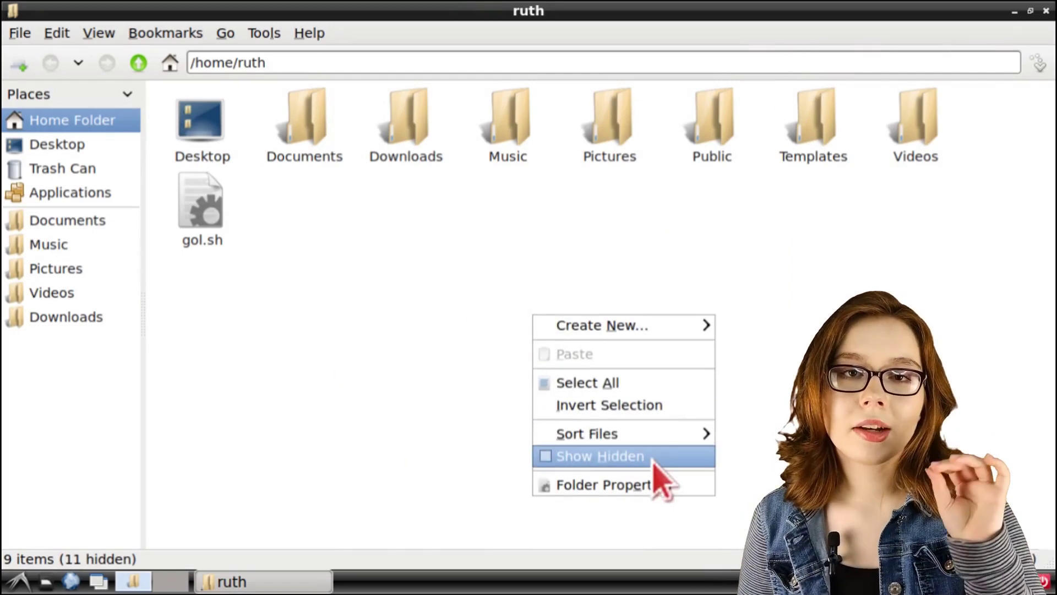
{"action": "left_click", "coordinate": [662, 464]}
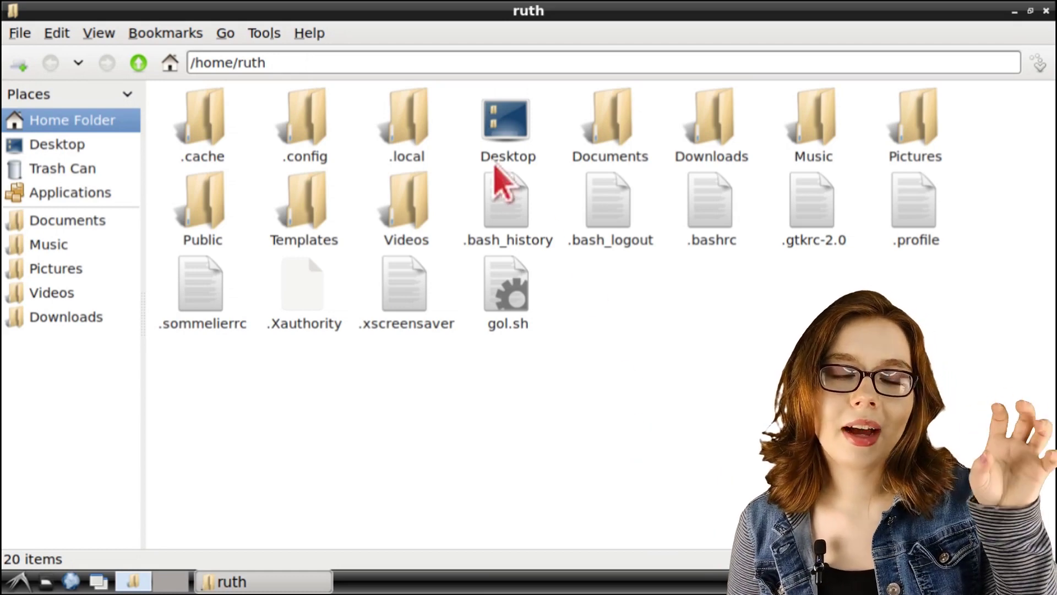
Navigate into .local, then share, then applications
{"action": "double_click", "coordinate": [418, 120]}
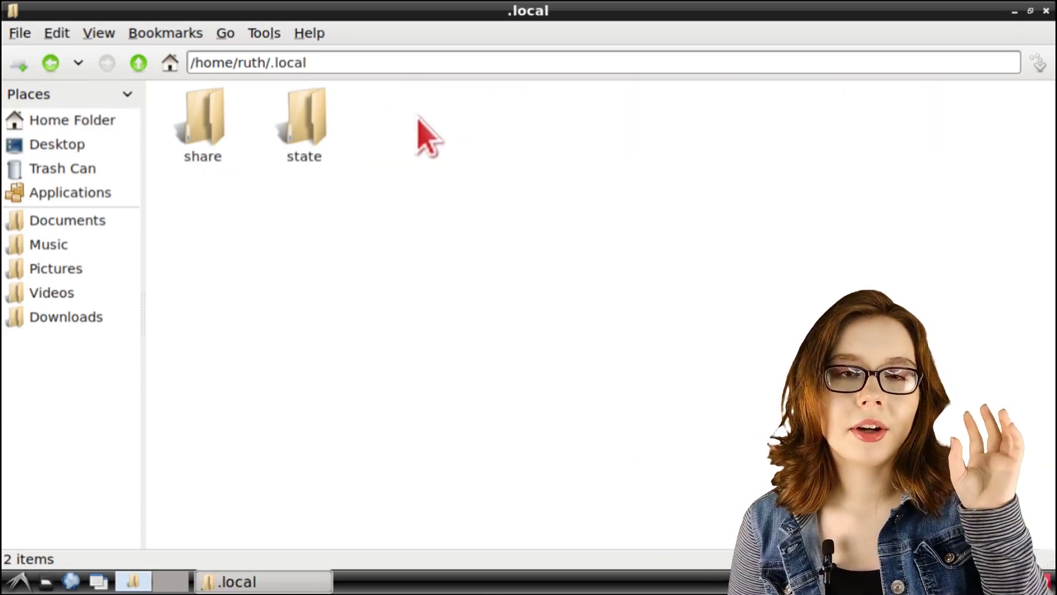
{"action": "double_click", "coordinate": [216, 124]}
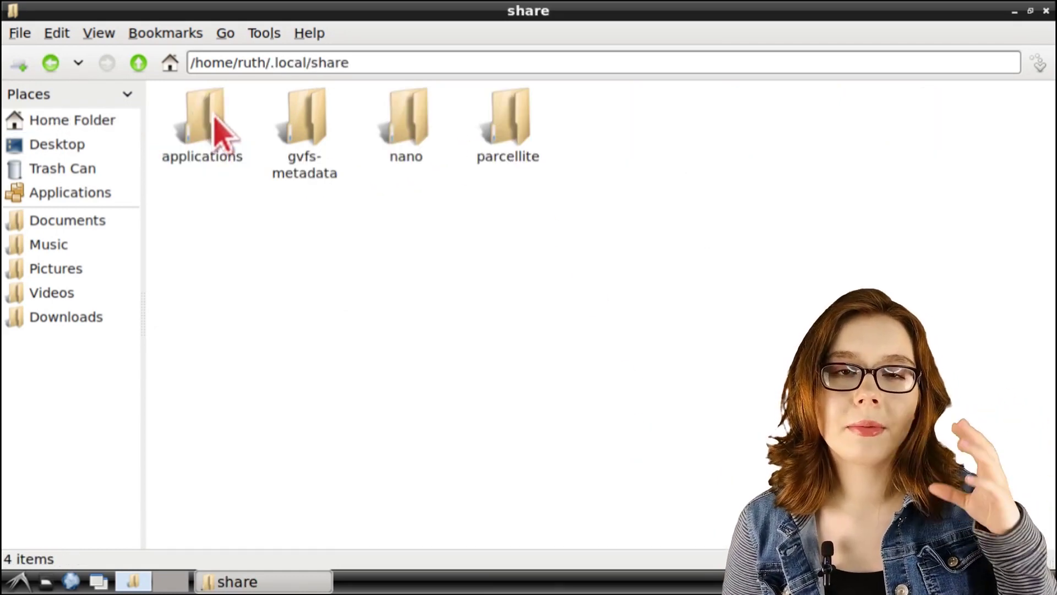
{"action": "double_click", "coordinate": [217, 126]}
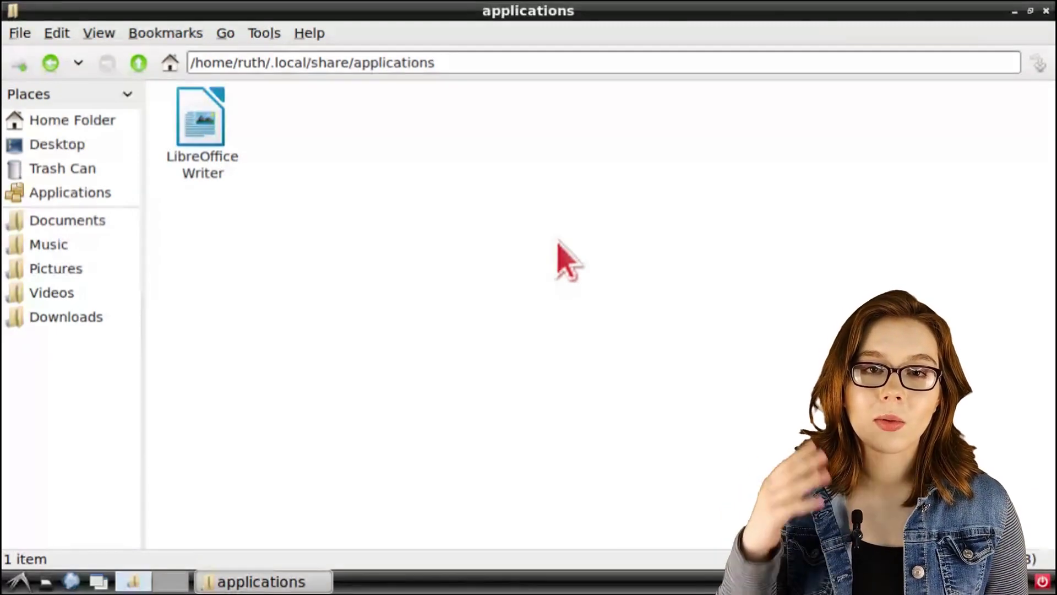
Move the LibreOffice Writer entry to the Trash, confirming with Yes
{"action": "right_click", "coordinate": [200, 125]}
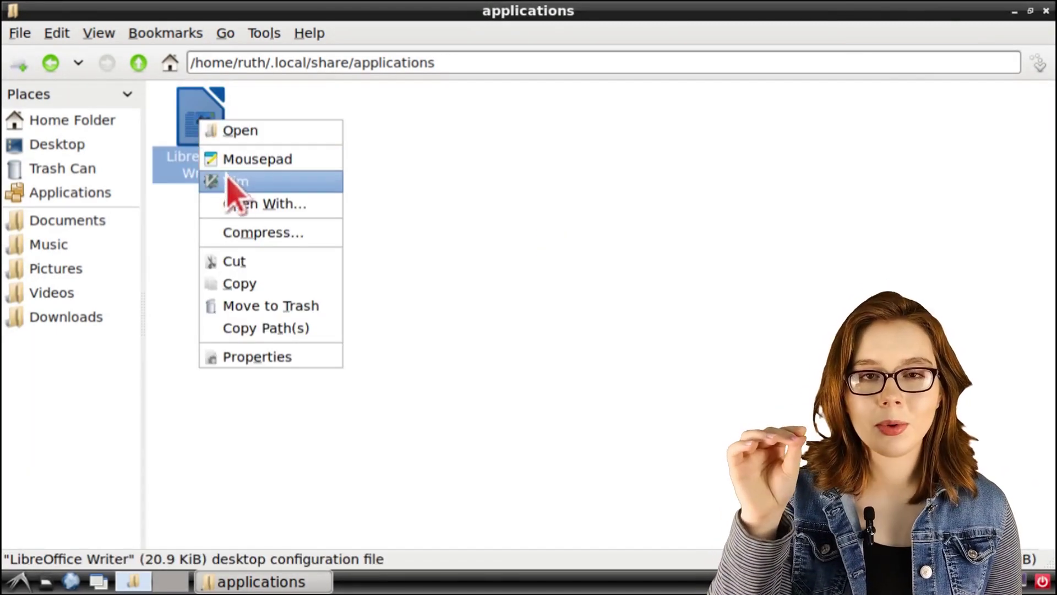
{"action": "left_click", "coordinate": [287, 306]}
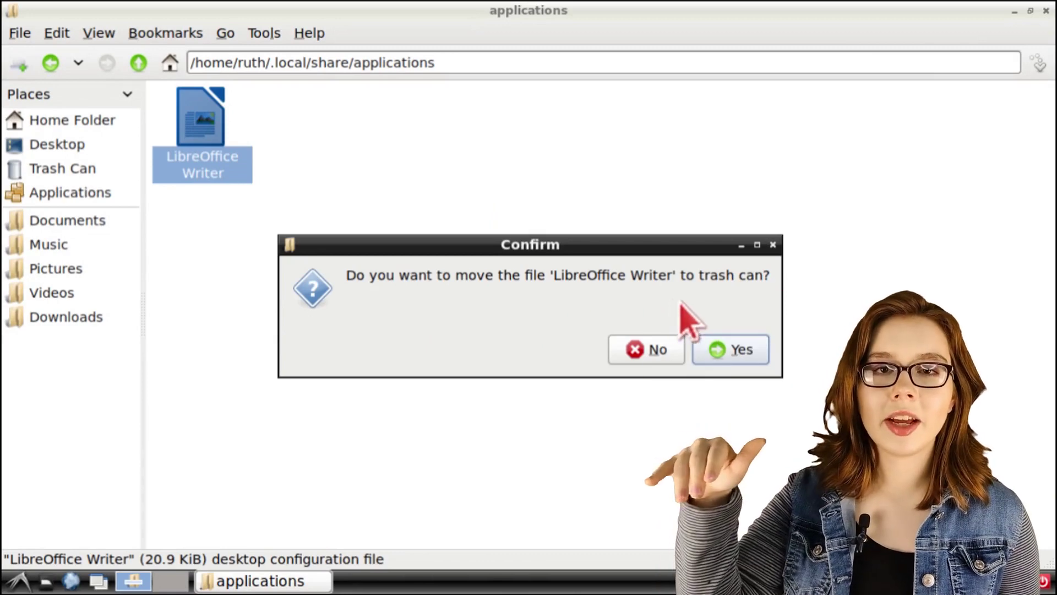
{"action": "left_click", "coordinate": [730, 351]}
Empty the Trash Can and confirm
{"action": "right_click", "coordinate": [83, 171]}
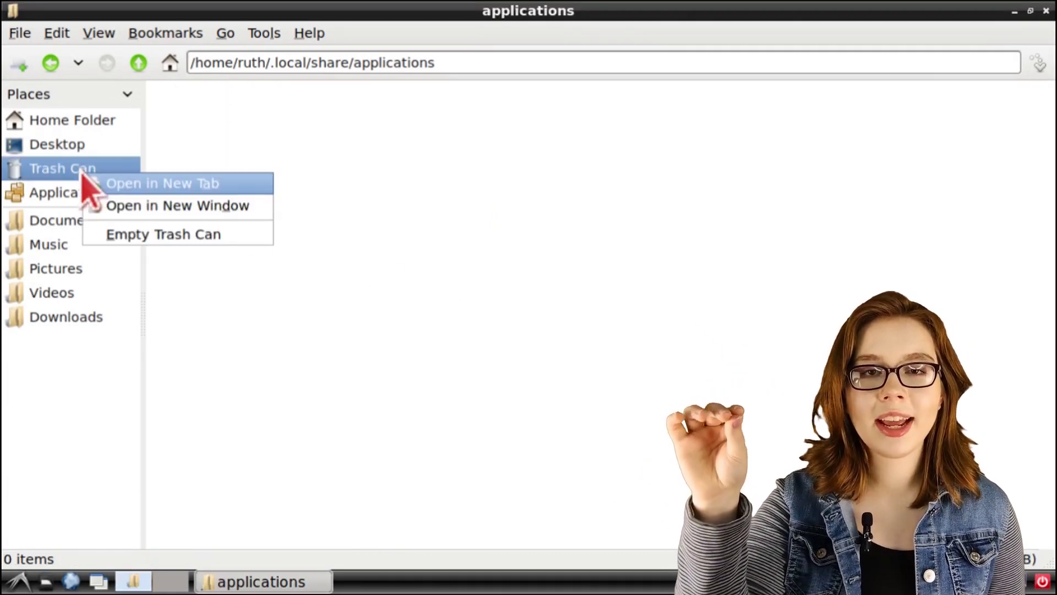
{"action": "left_click", "coordinate": [202, 235]}
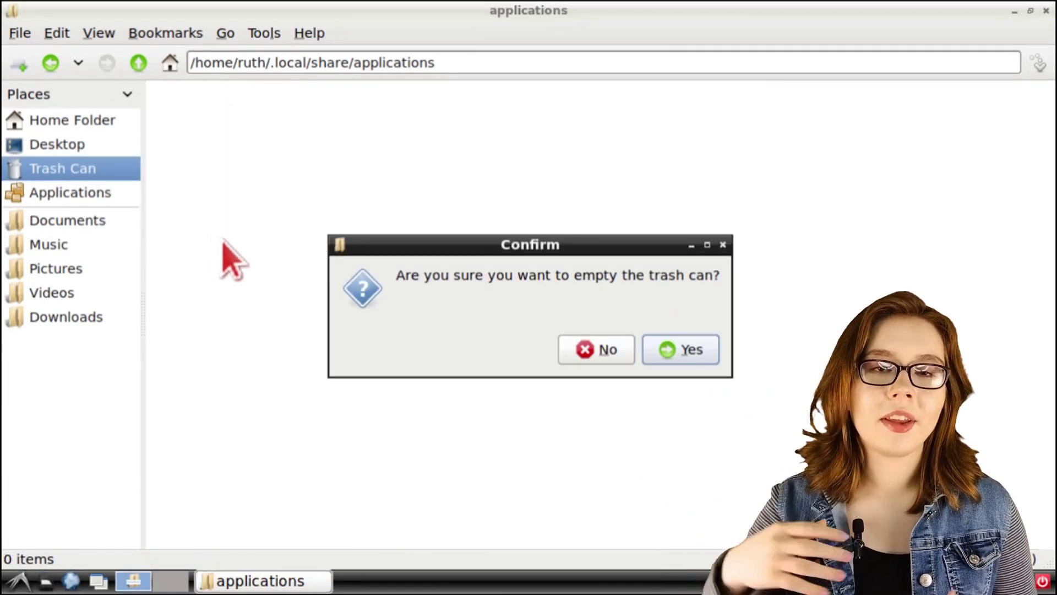
{"action": "left_click", "coordinate": [701, 354]}
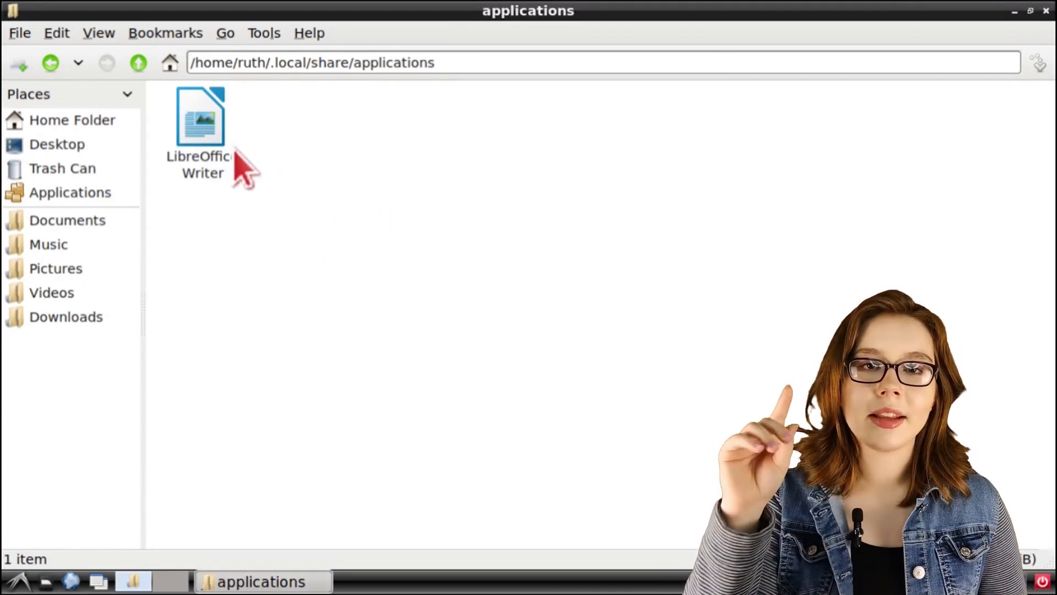
Permanently delete the reappeared LibreOffice Writer entry with the Delete key and confirm
{"action": "left_click", "coordinate": [215, 131]}
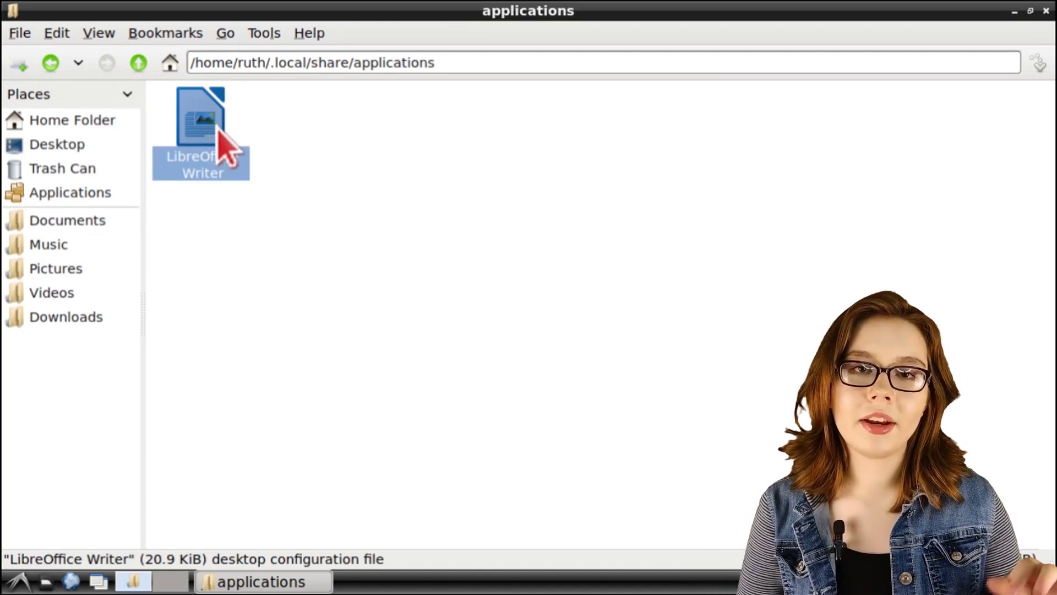
{"action": "key", "text": "Delete"}
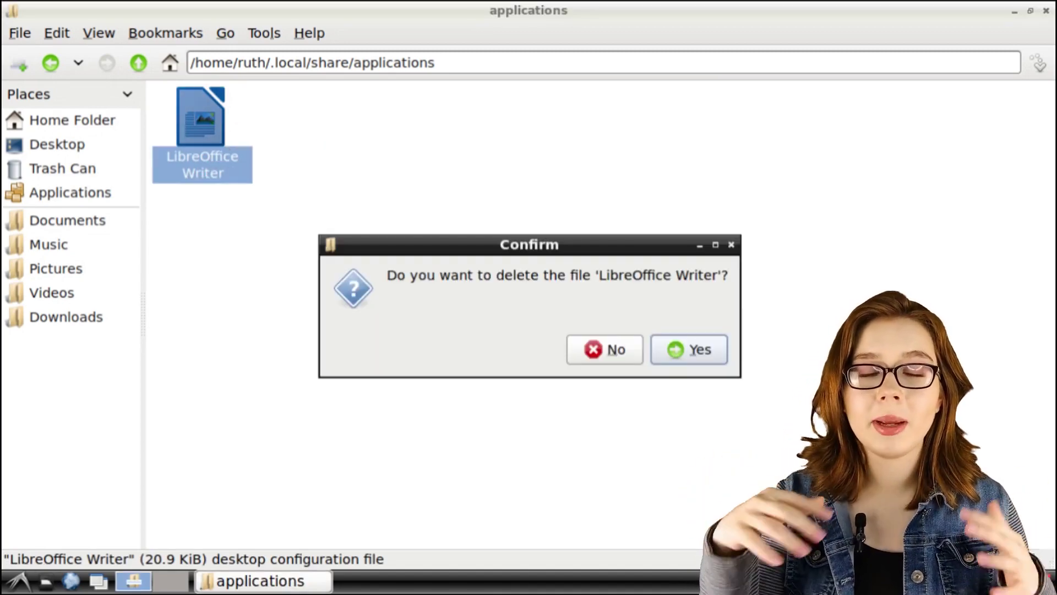
{"action": "left_click", "coordinate": [716, 355]}
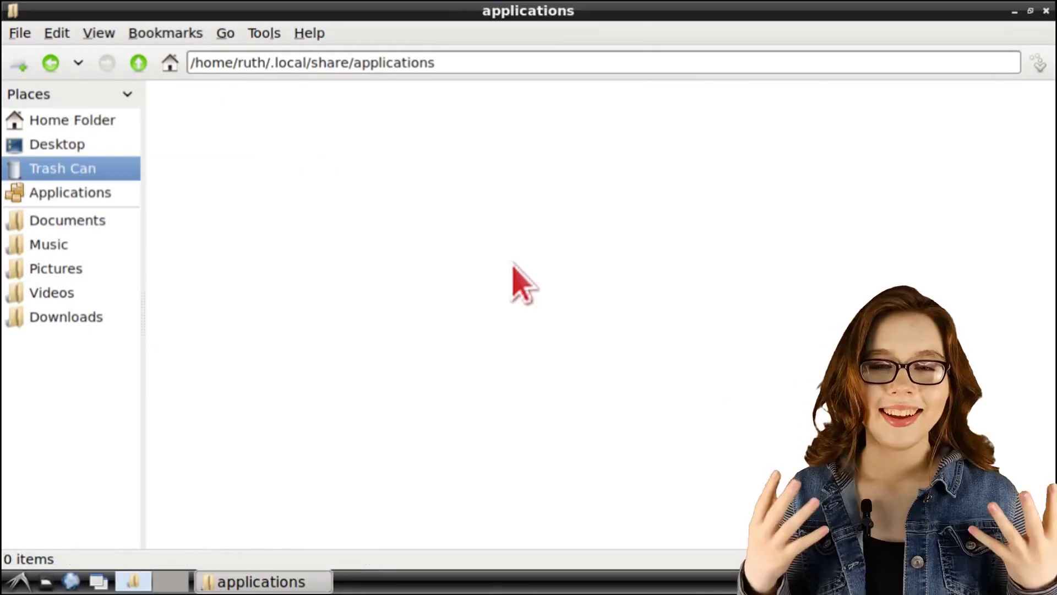
Close PCManFM and reopen LibreOffice Writer's Desktop Entry properties, confirming the command 'libreoffice --writer %U'
{"action": "left_click", "coordinate": [1046, 11]}
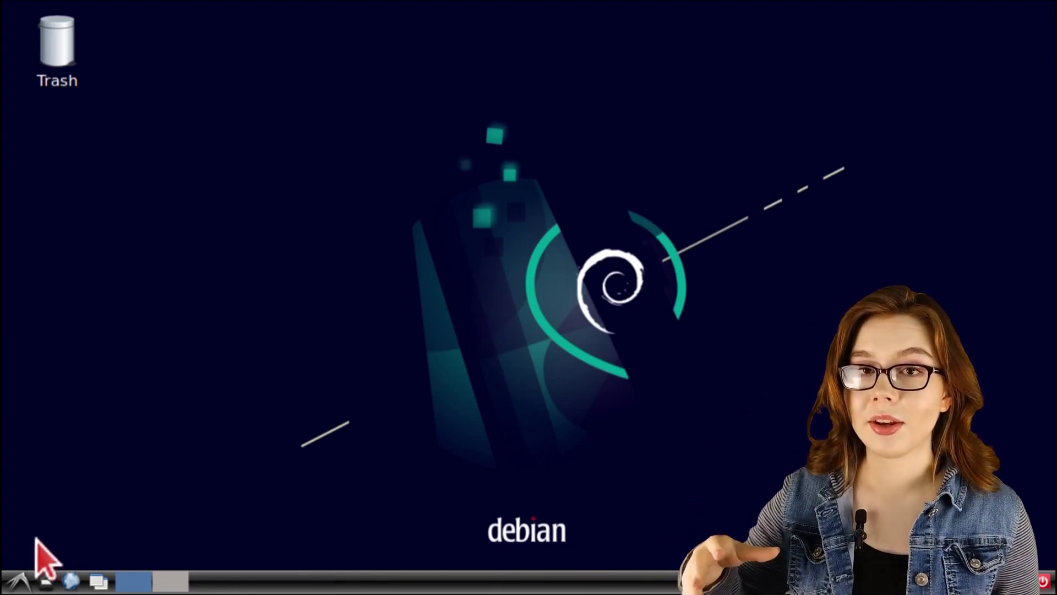
{"action": "left_click", "coordinate": [20, 581]}
{"action": "mouse_move", "coordinate": [148, 429]}
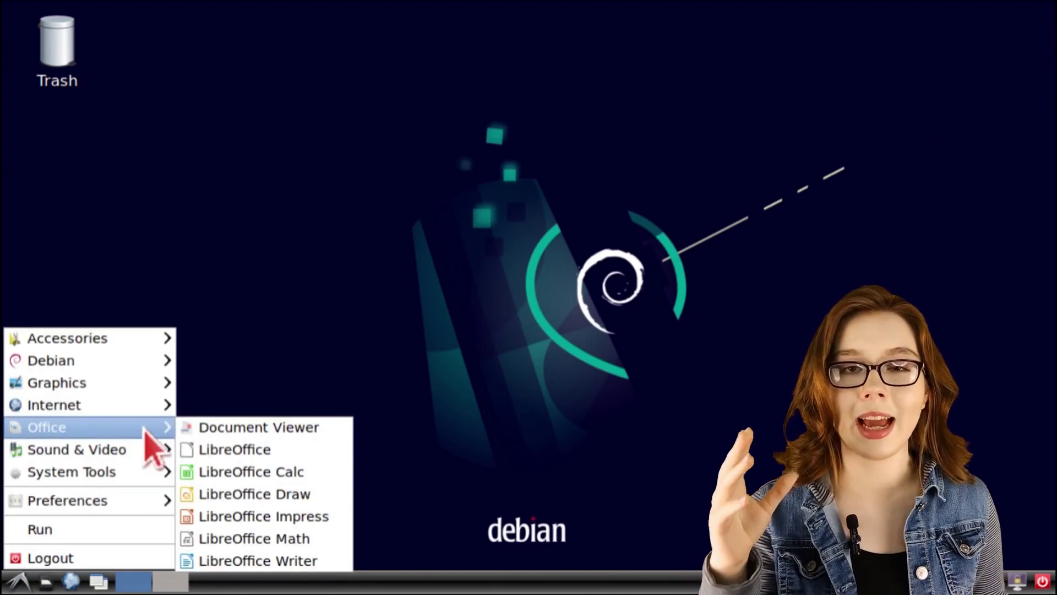
{"action": "right_click", "coordinate": [286, 560]}
{"action": "left_click", "coordinate": [389, 581]}
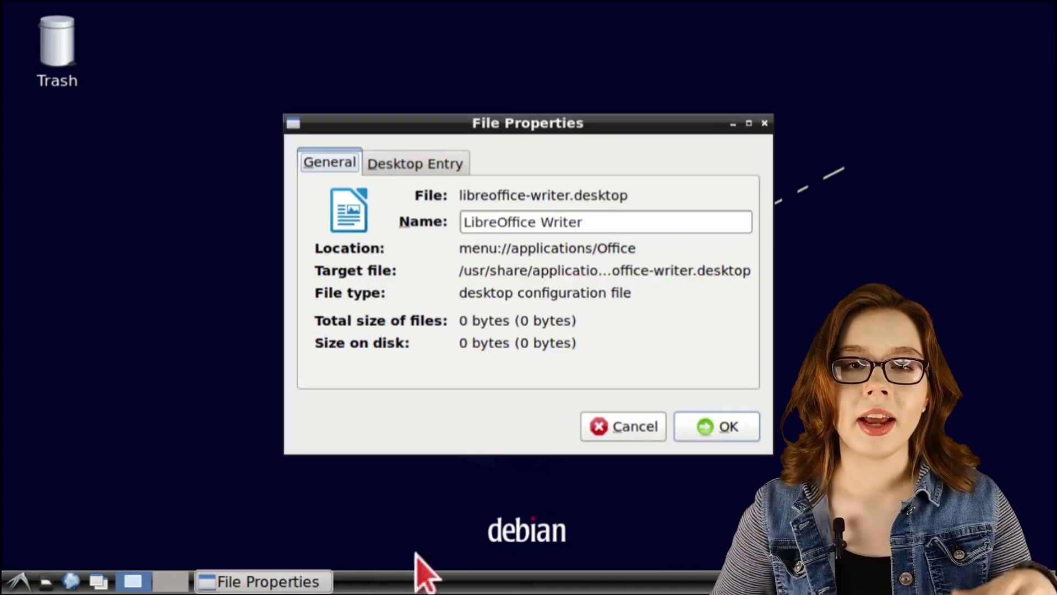
{"action": "left_click", "coordinate": [426, 171]}
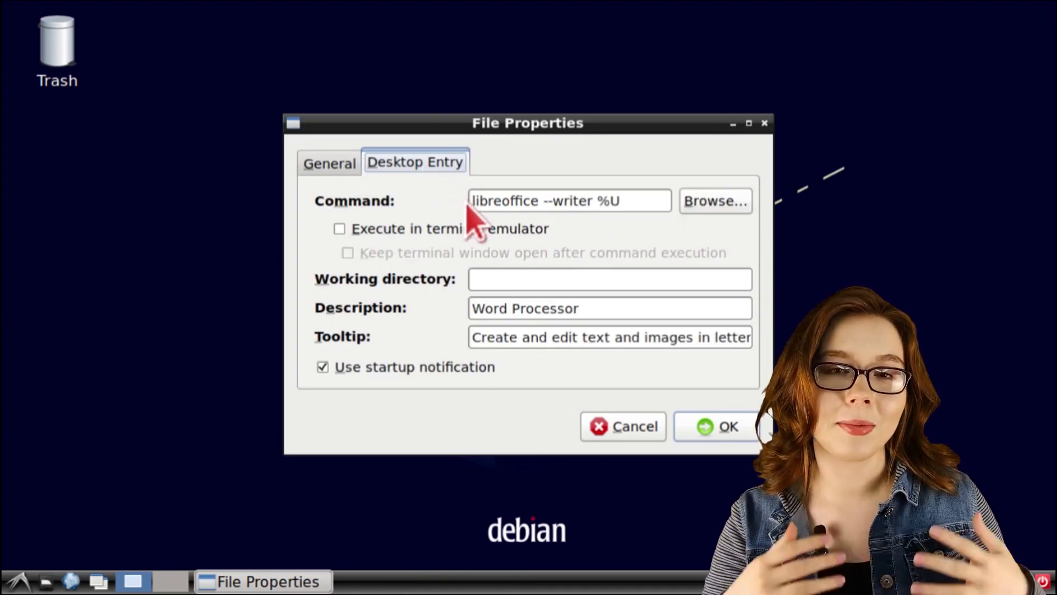